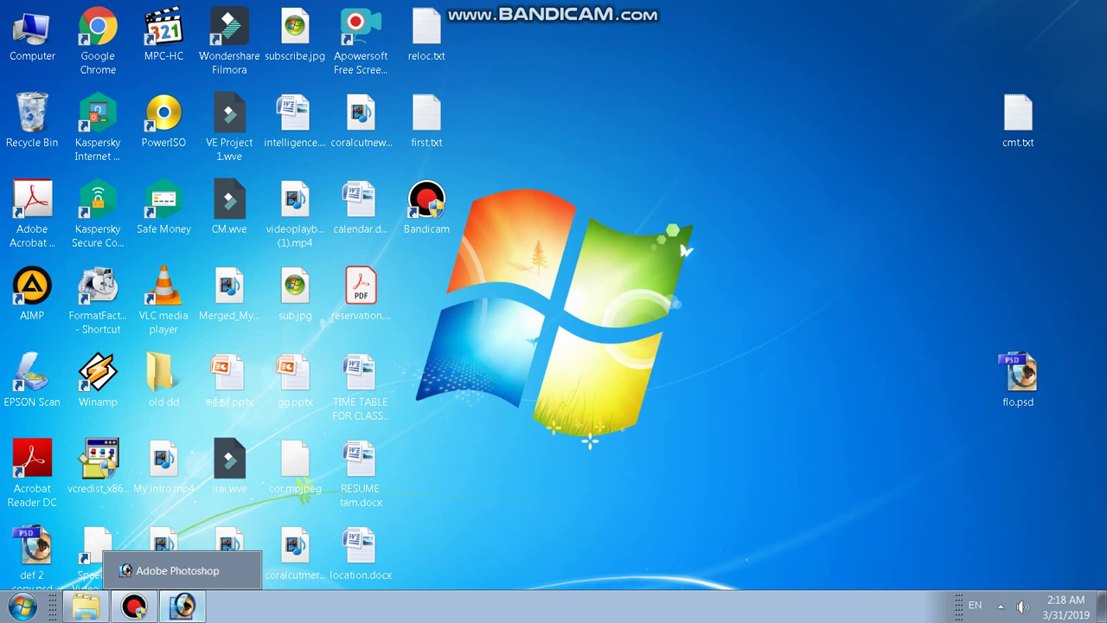
- Restore the minimized Adobe Photoshop window from the Windows taskbar
left_click(183, 605)
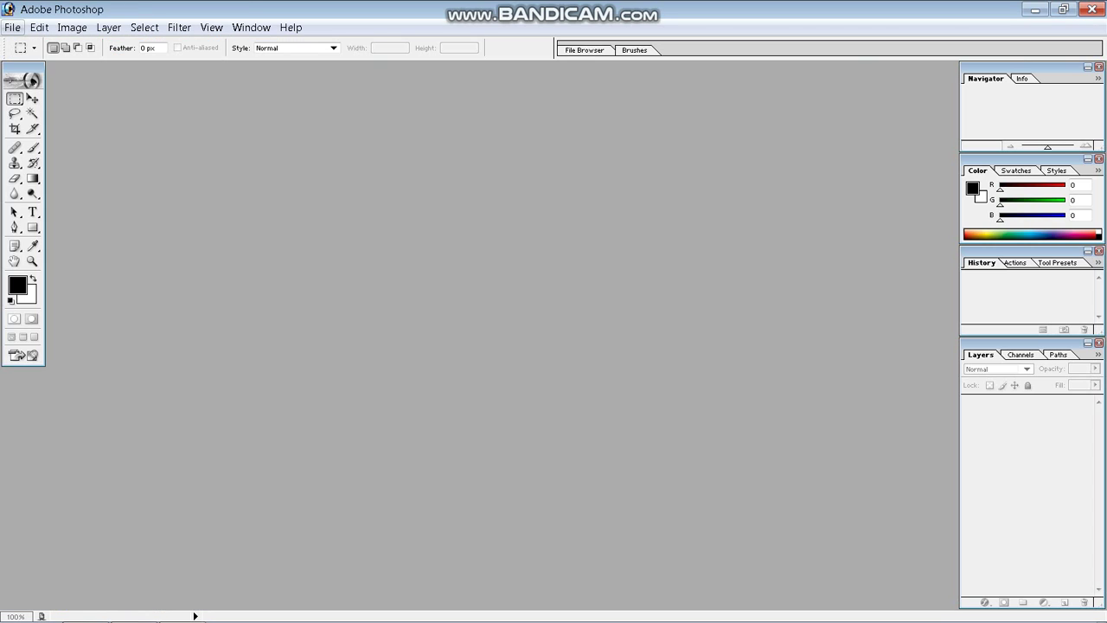
- Open the blue-background portrait JPG of the man from the photo folder
left_click(12, 27)
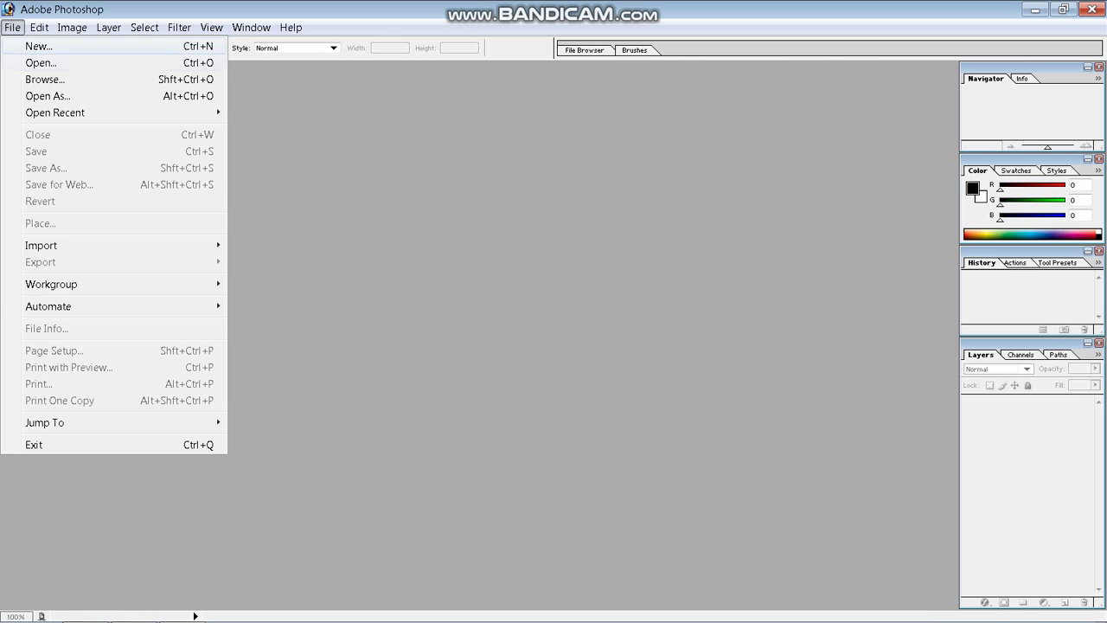
left_click(40, 62)
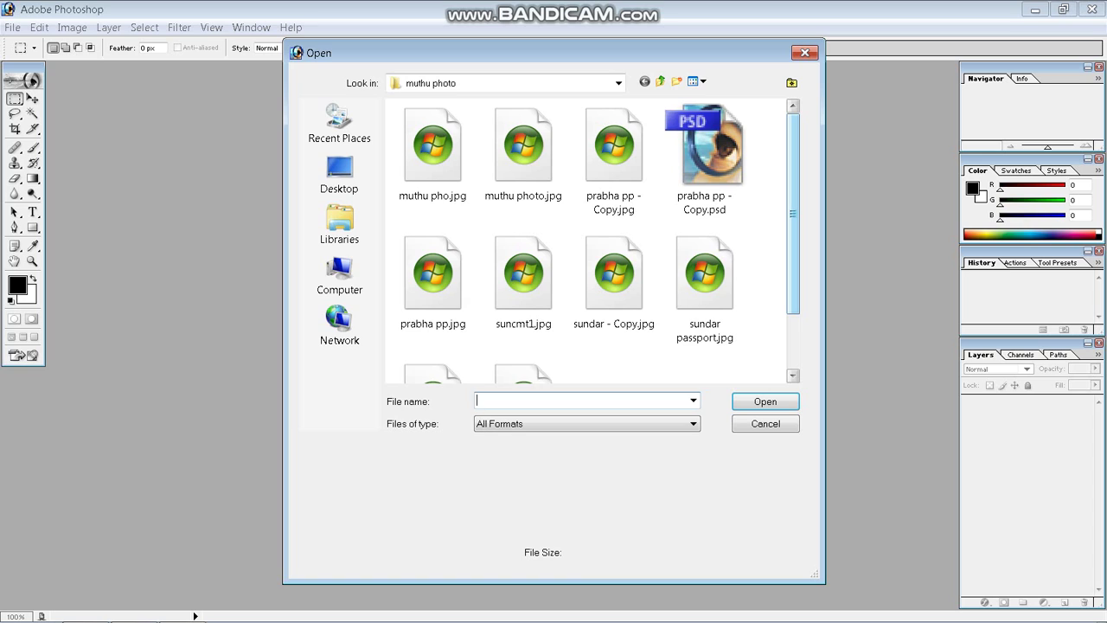
left_click(432, 374)
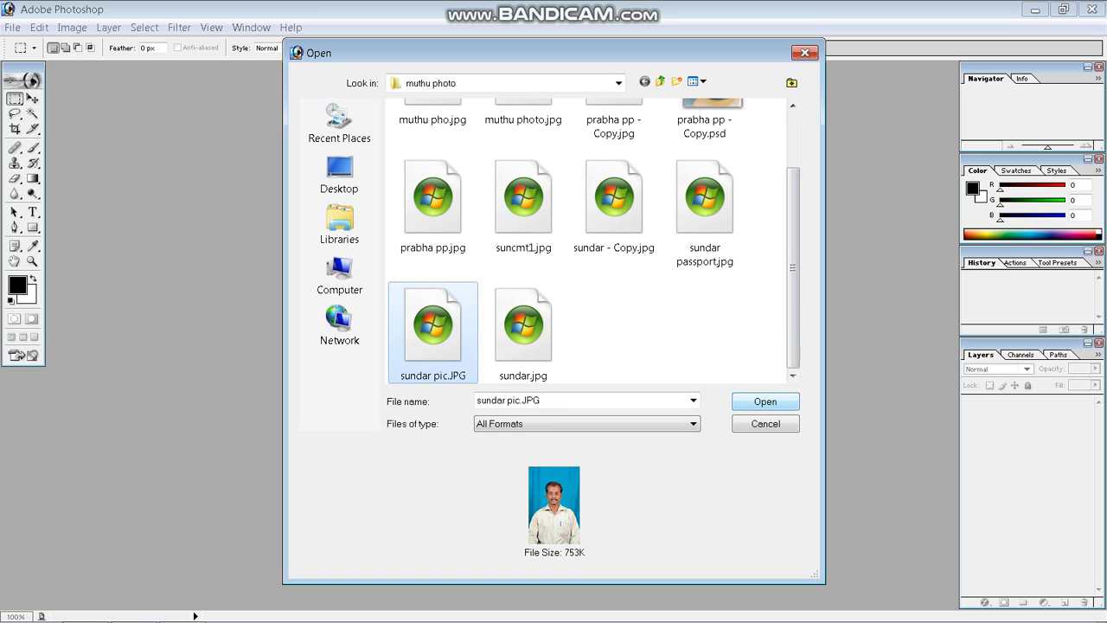
left_click(766, 401)
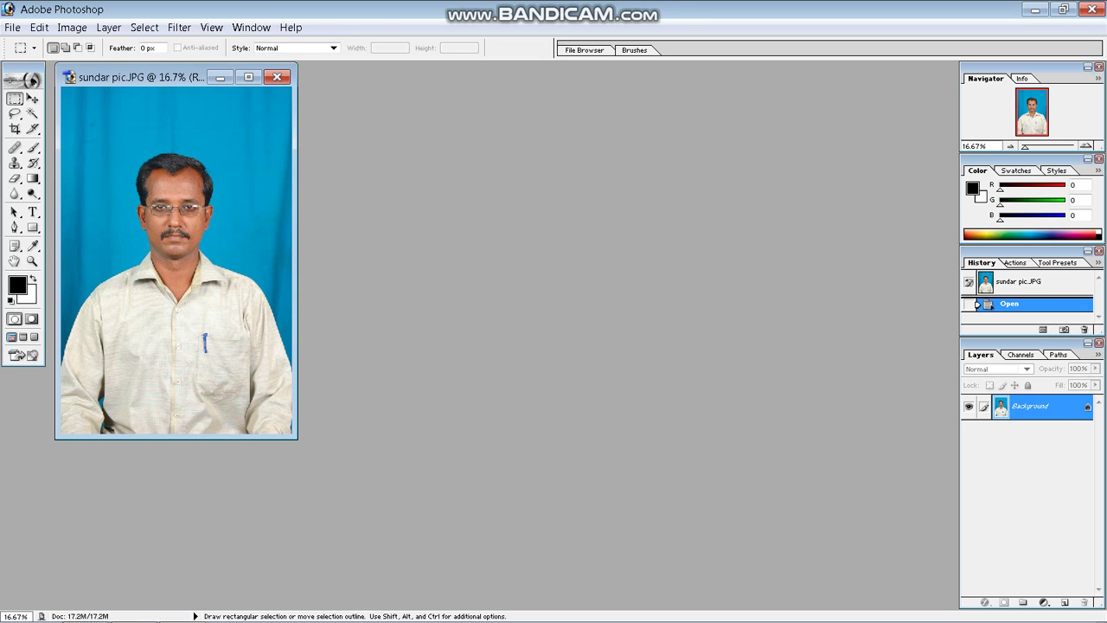
- Convert the locked Background into an editable layer named Layer 0
double_click(1029, 406)
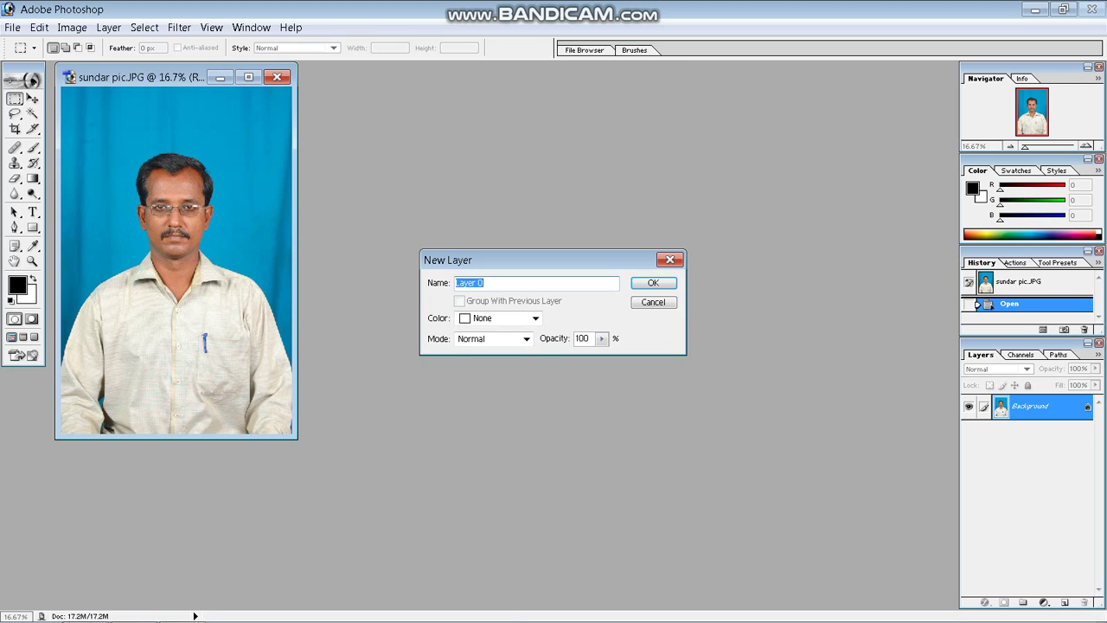
key("Return")
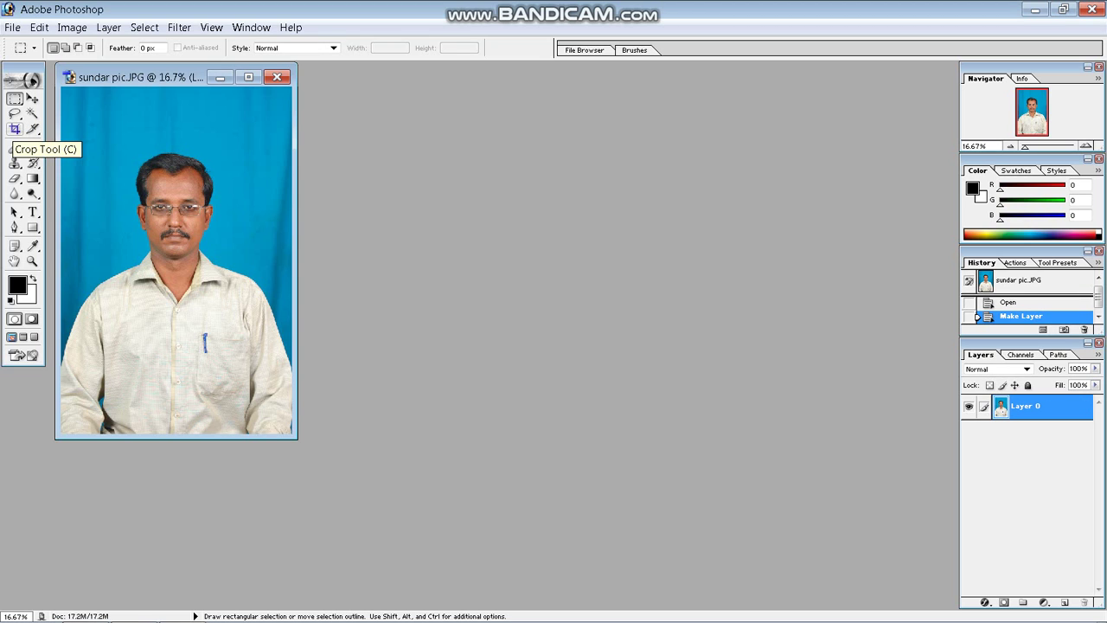
- Preset the Crop Tool to 1.5 × 2 in at 200 px/in, maximize the window, and cancel stray frames
left_click(15, 129)
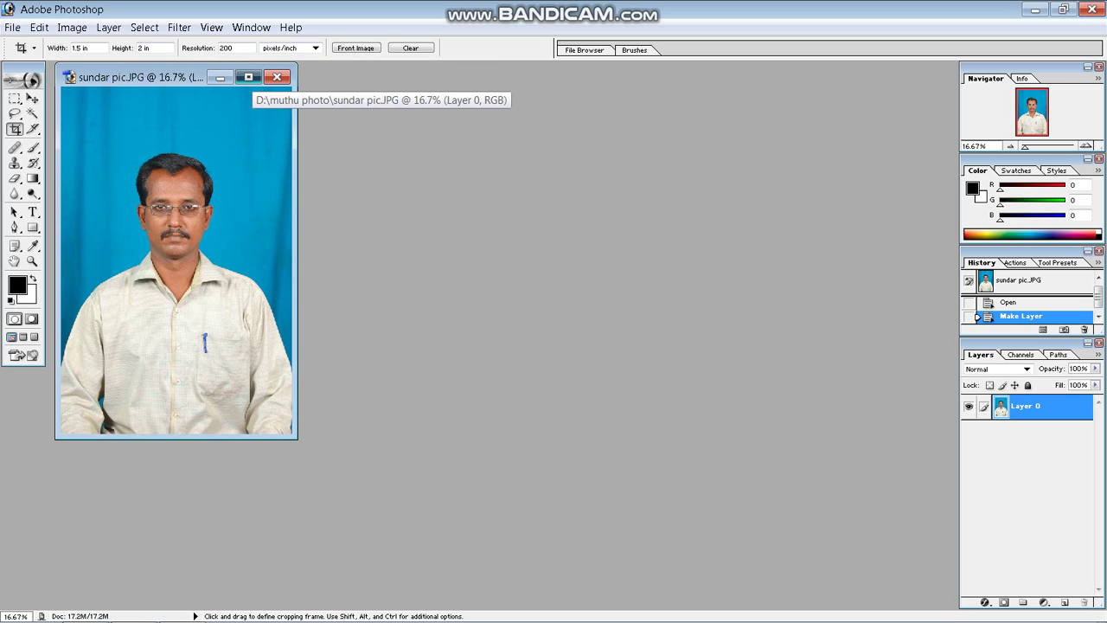
left_click(248, 77)
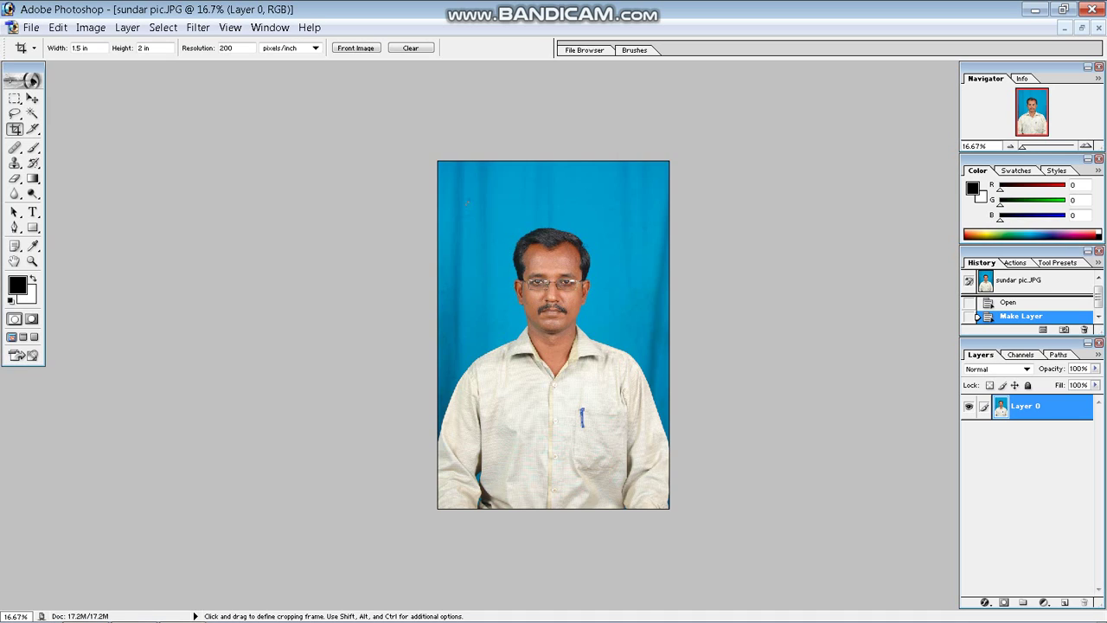
left_click(467, 202)
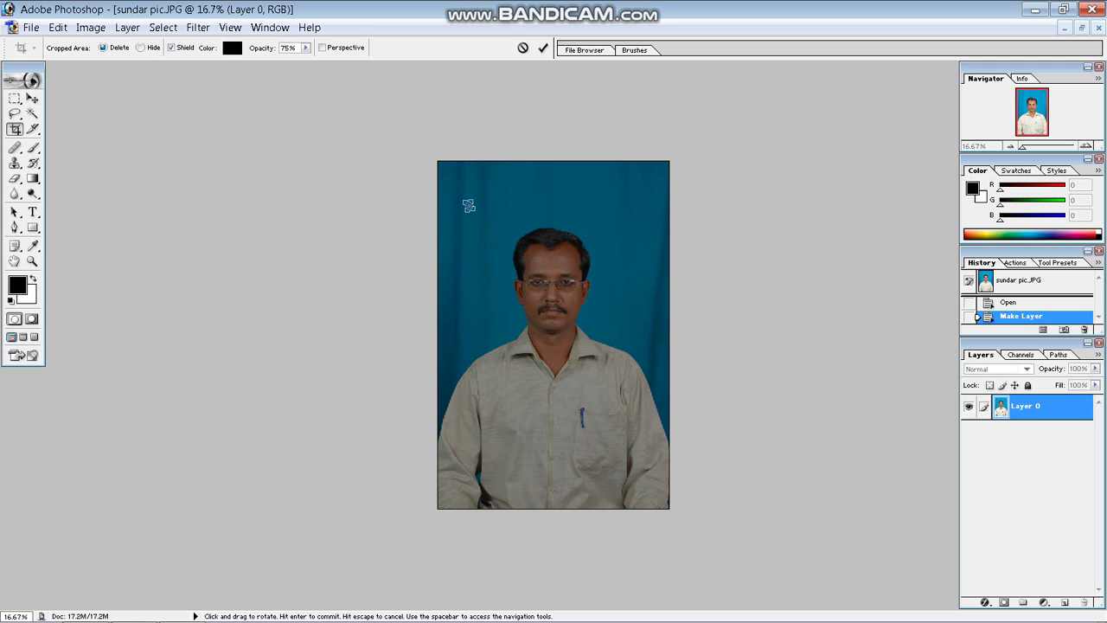
key("Escape")
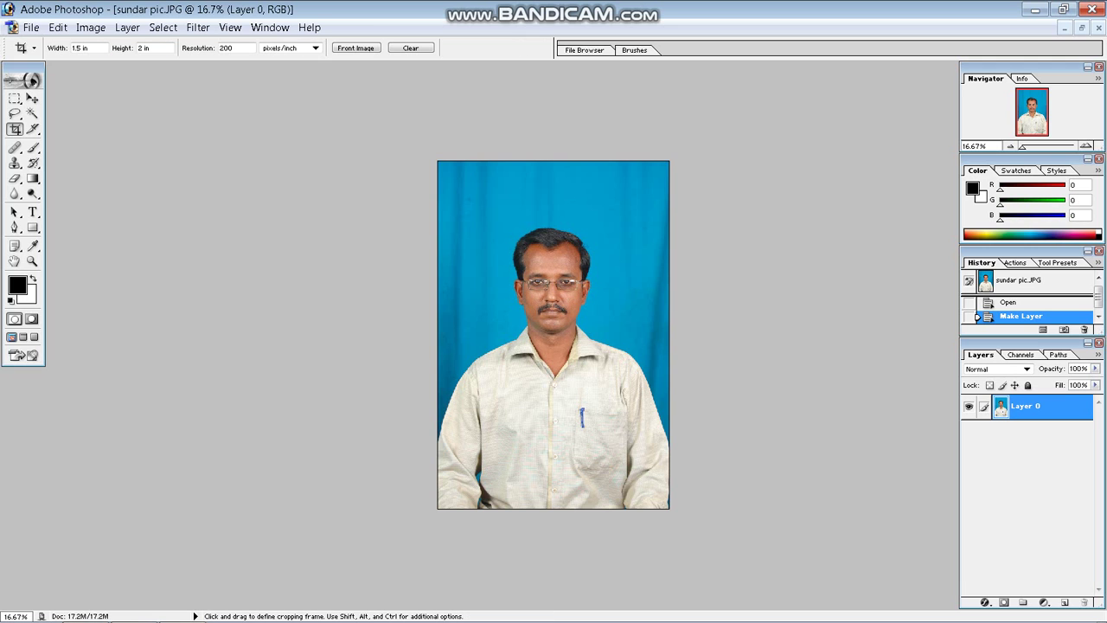
left_click(503, 213)
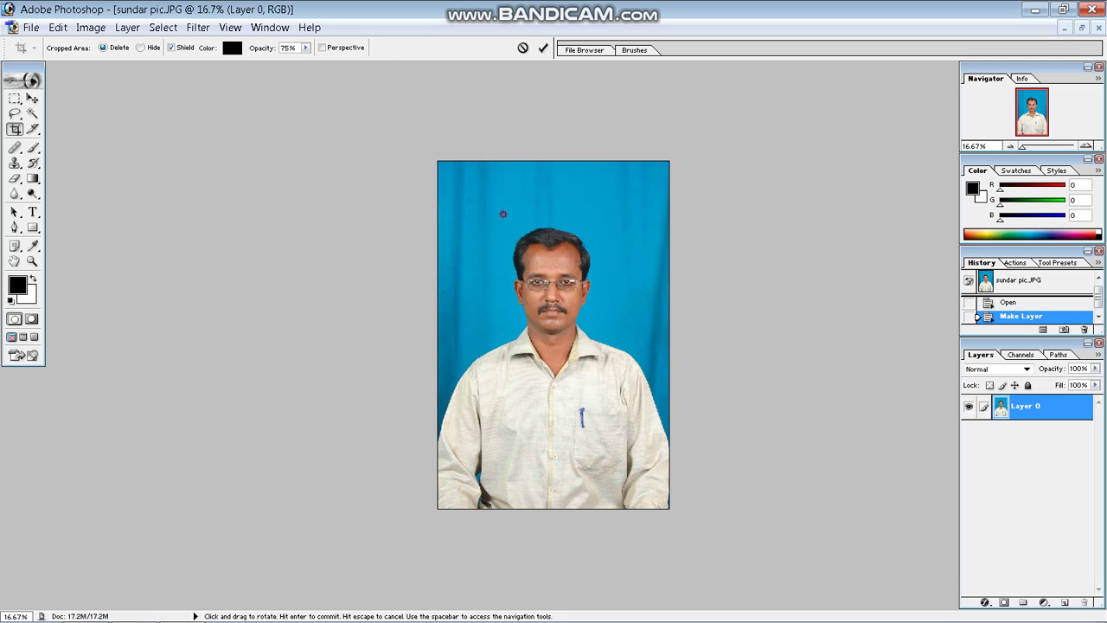
key("Escape")
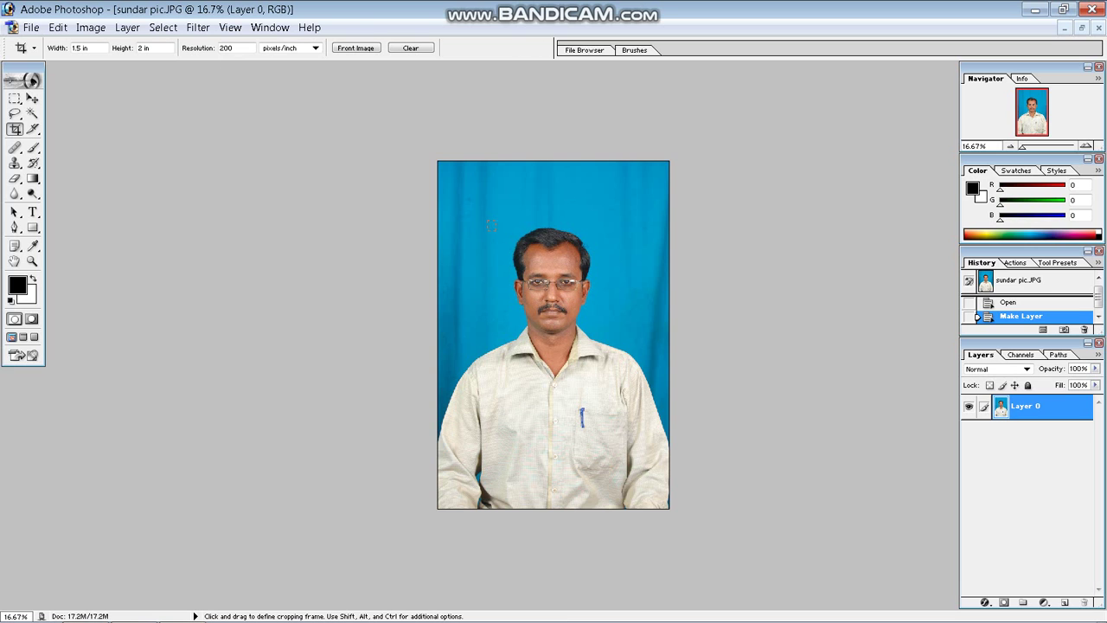
left_click_drag(490, 226, 493, 227)
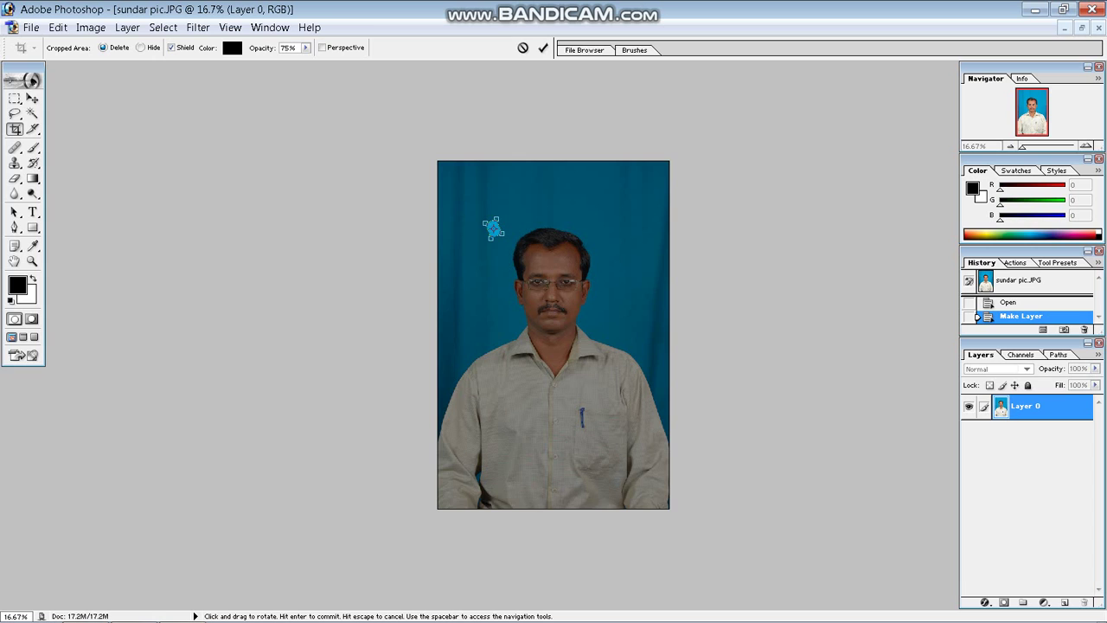
key("Escape")
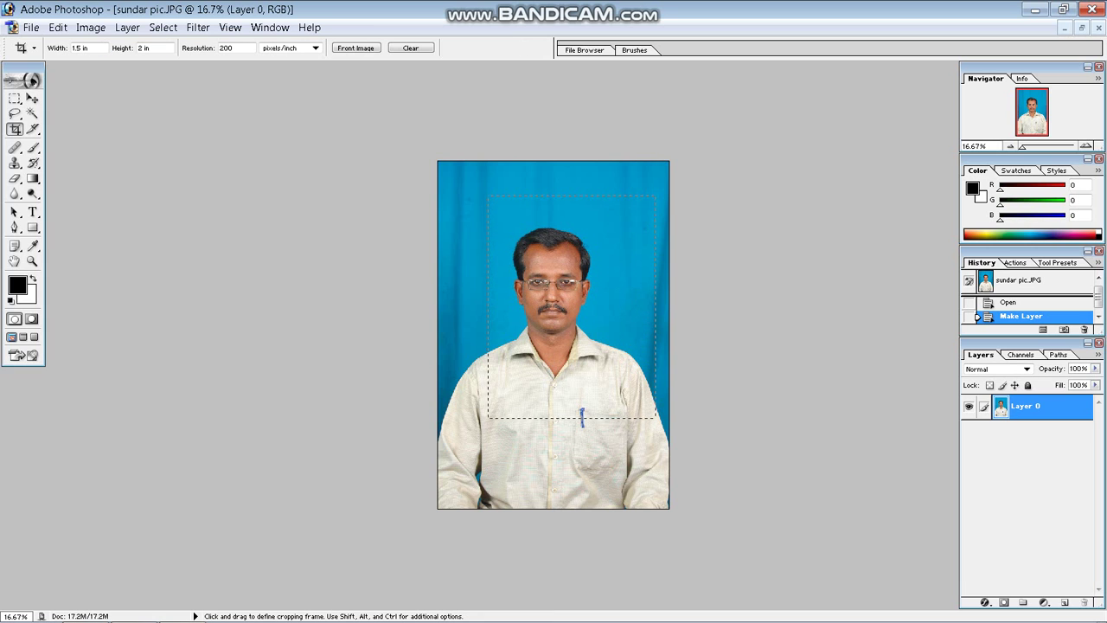
- Crop a 1.5 × 2 in head-and-shoulders frame centred on the man
left_click_drag(656, 418, 655, 418)
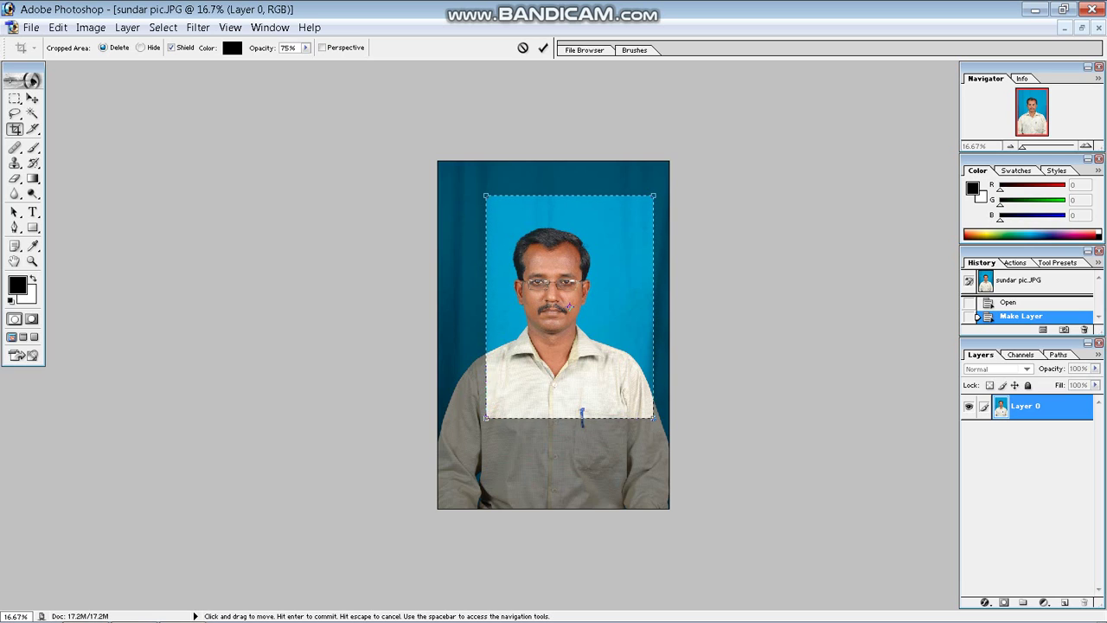
left_click_drag(569, 306, 557, 307)
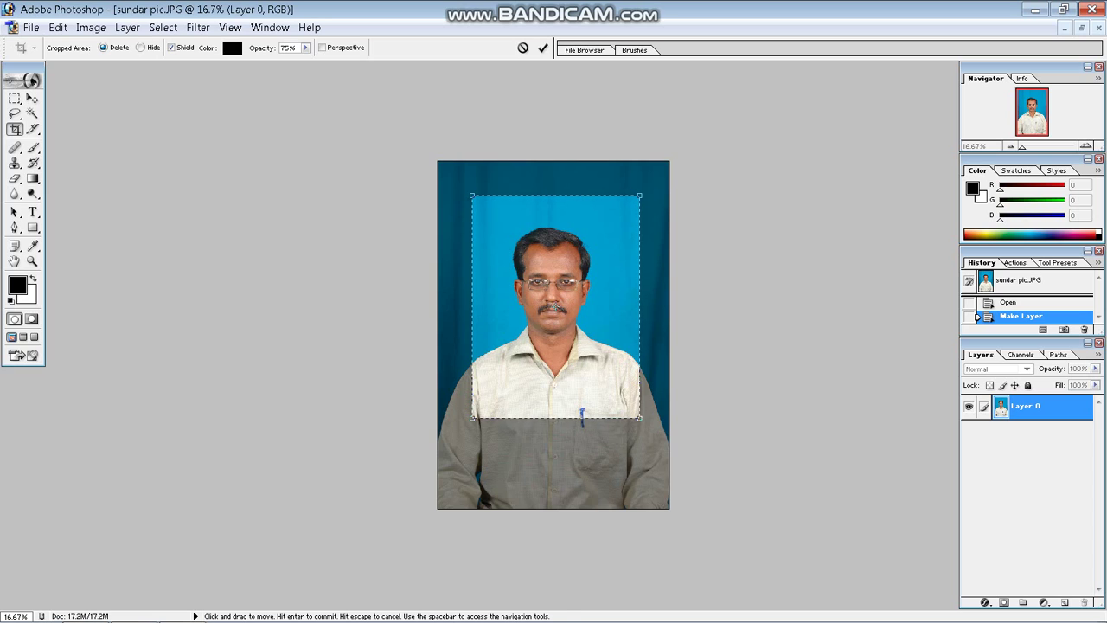
key("Return")
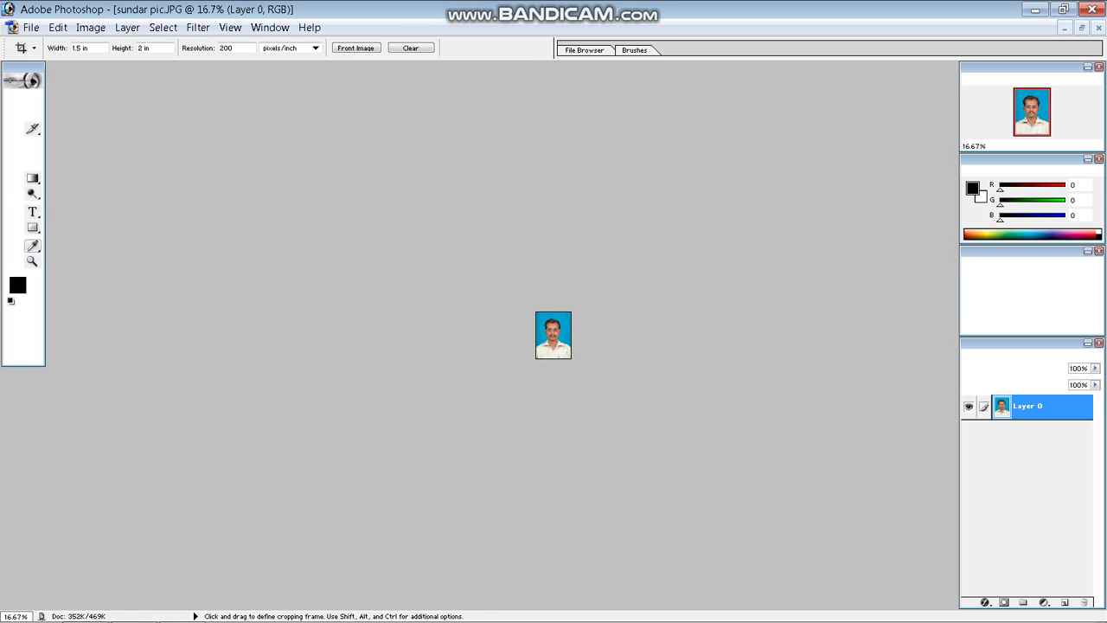
- View the cropped photo at actual size and add a thin black stroke border
double_click(32, 261)
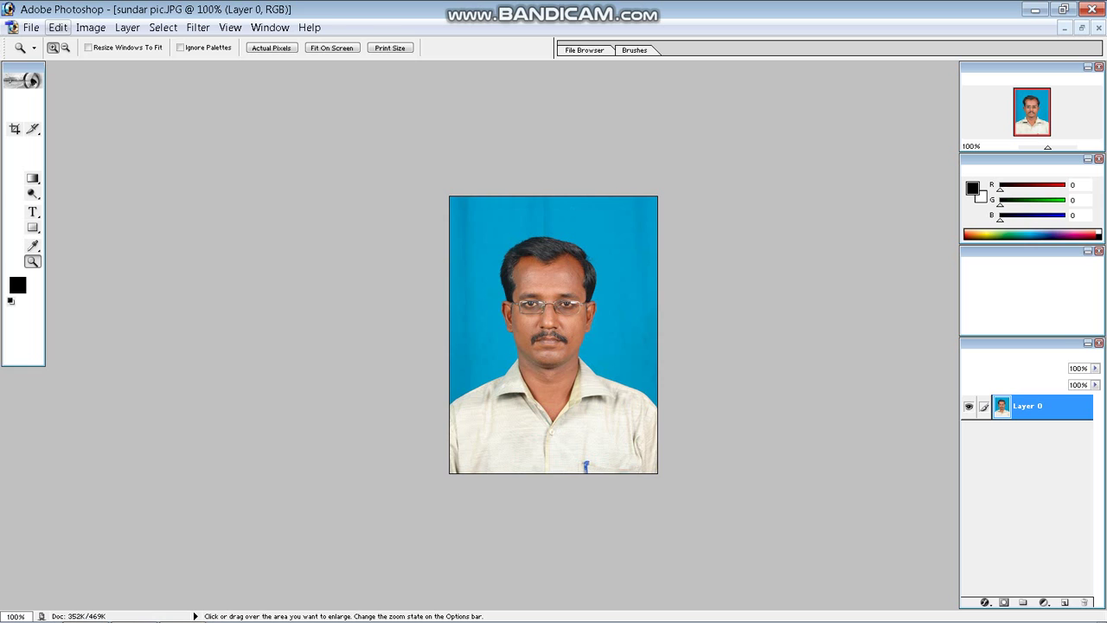
left_click(58, 27)
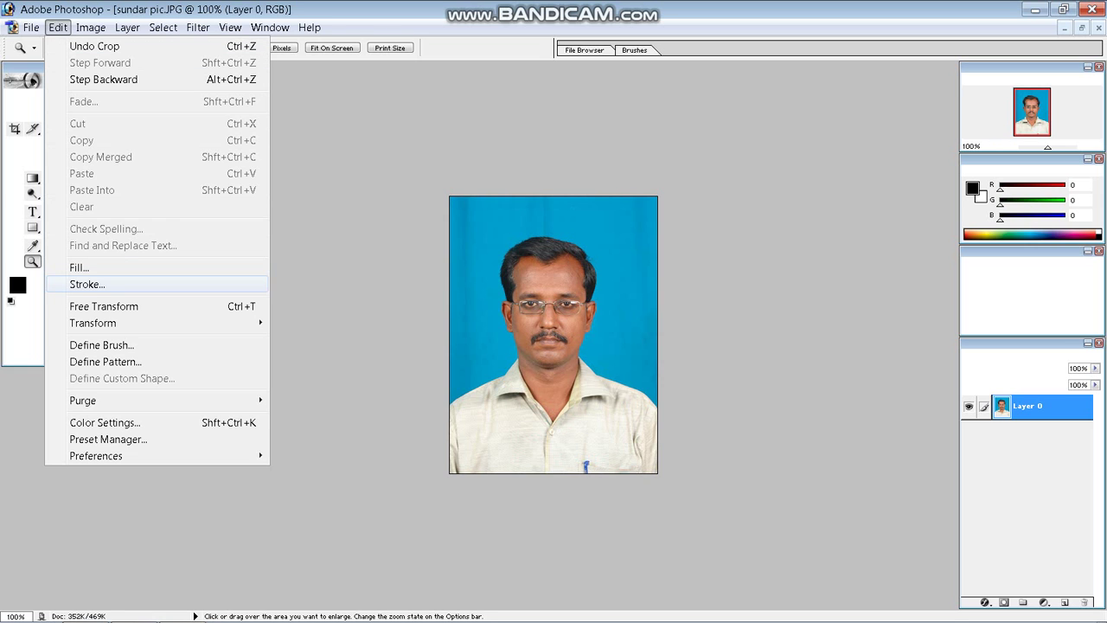
left_click(86, 284)
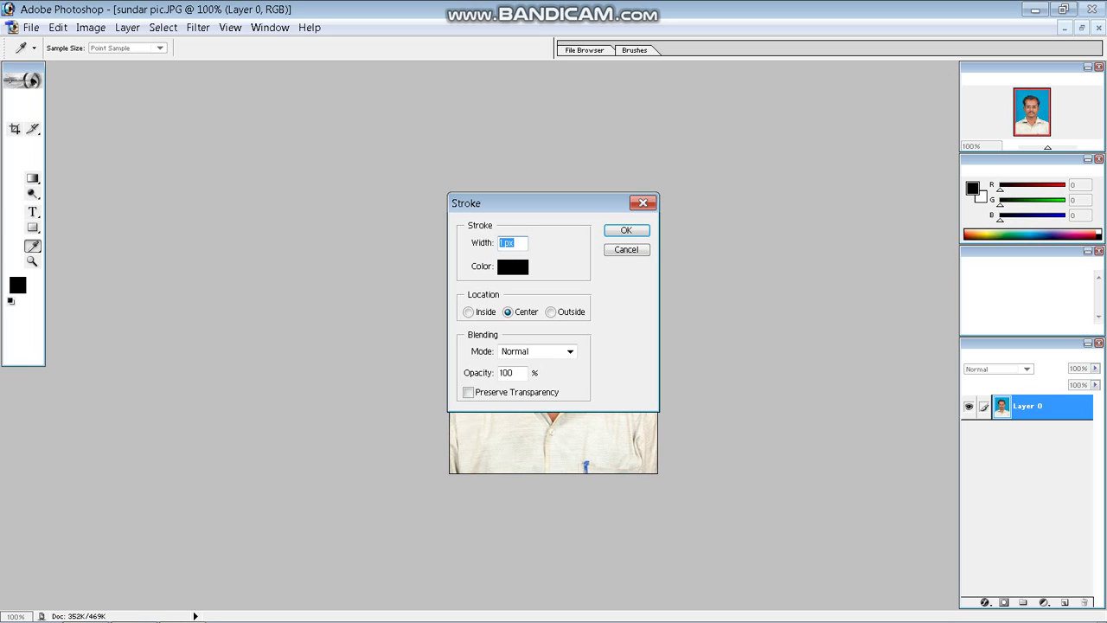
key("Return")
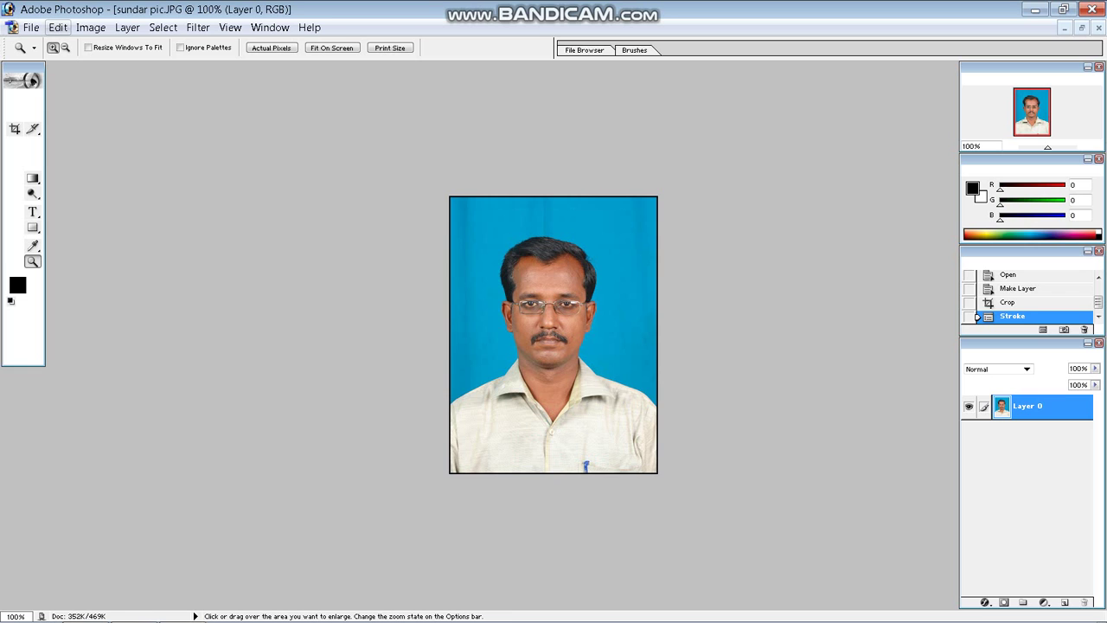
left_click(57, 27)
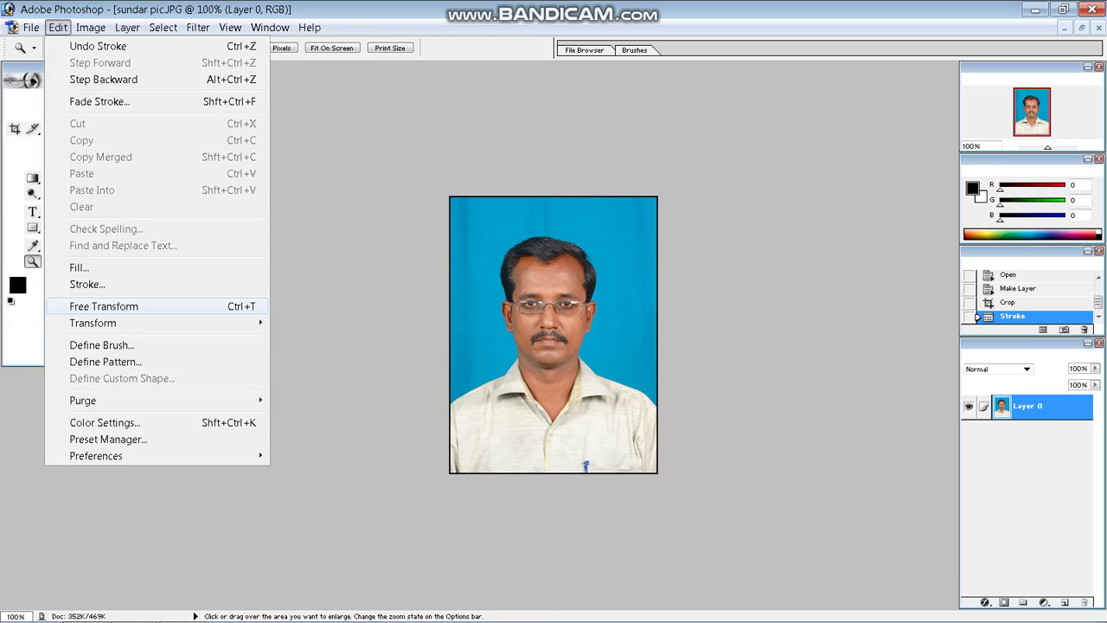
- Free-transform the photo to about 94% width and 95.3% height, leaving a transparent margin
left_click(104, 306)
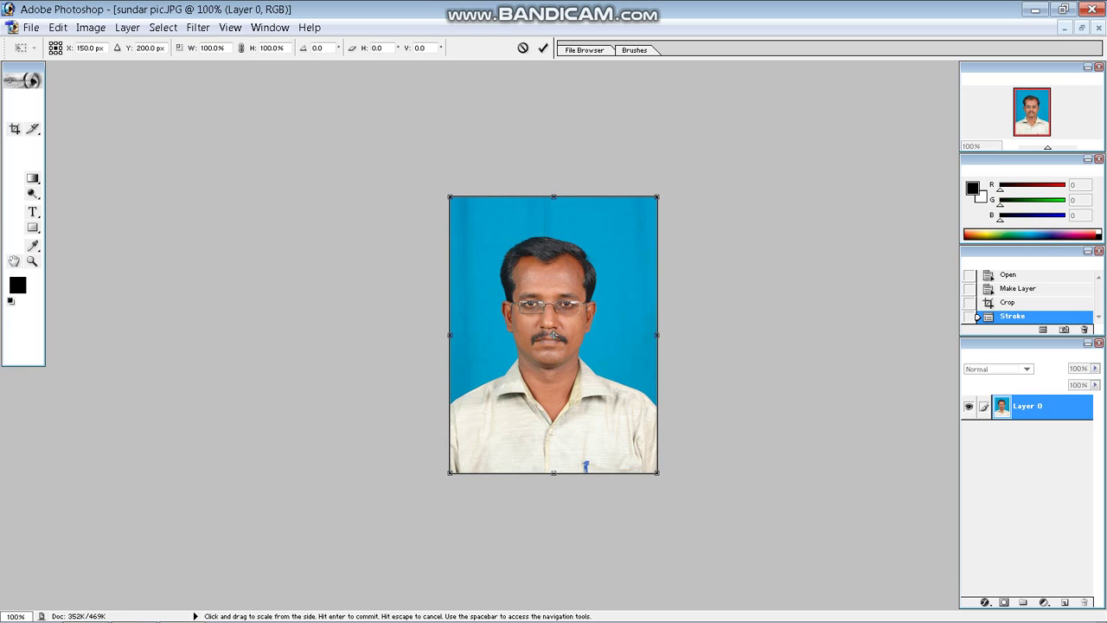
left_click_drag(553, 196, 551, 203)
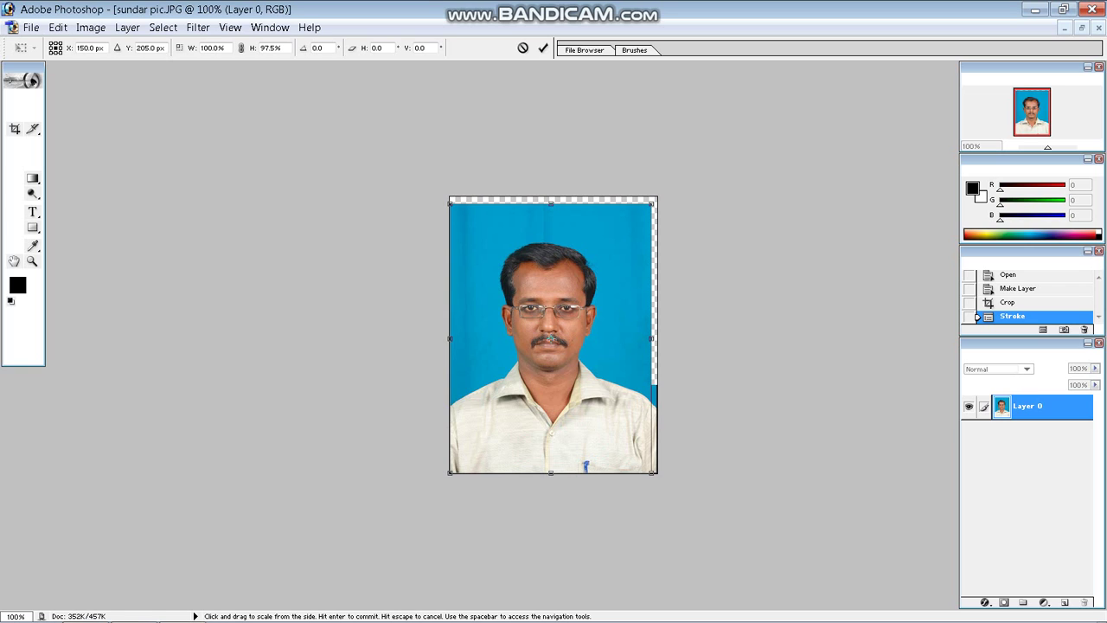
left_click_drag(657, 339, 652, 338)
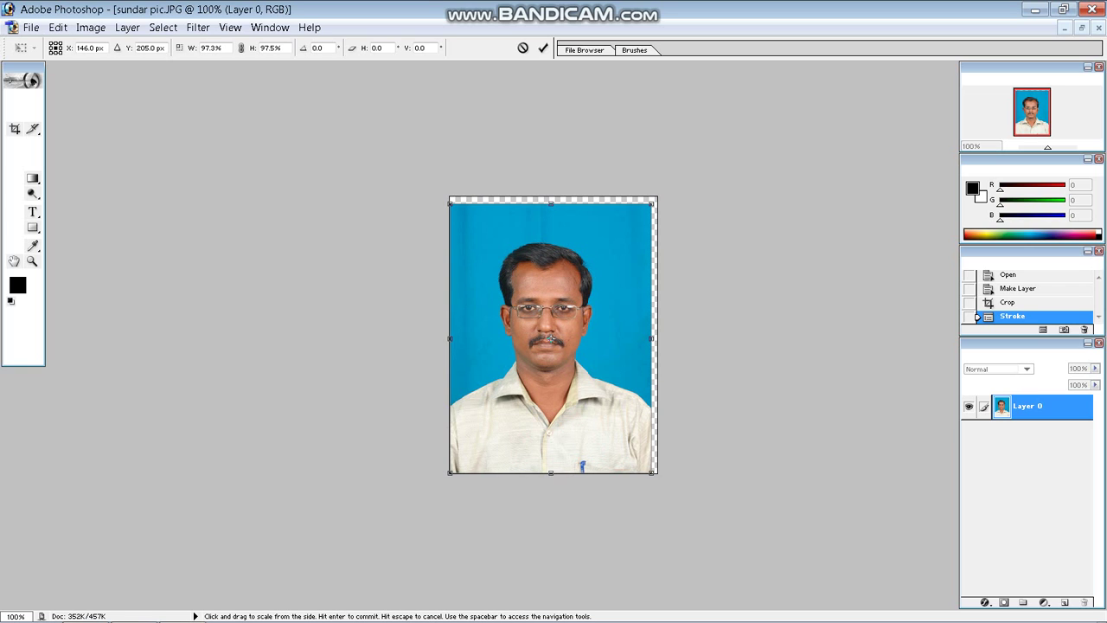
left_click_drag(551, 472, 551, 467)
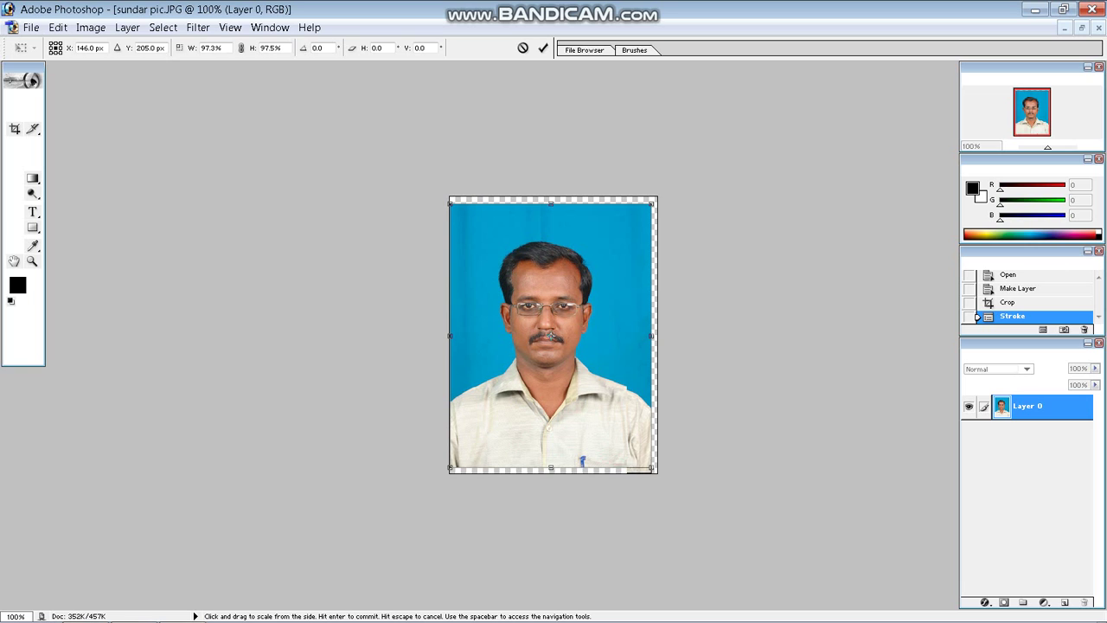
left_click_drag(551, 467, 550, 464)
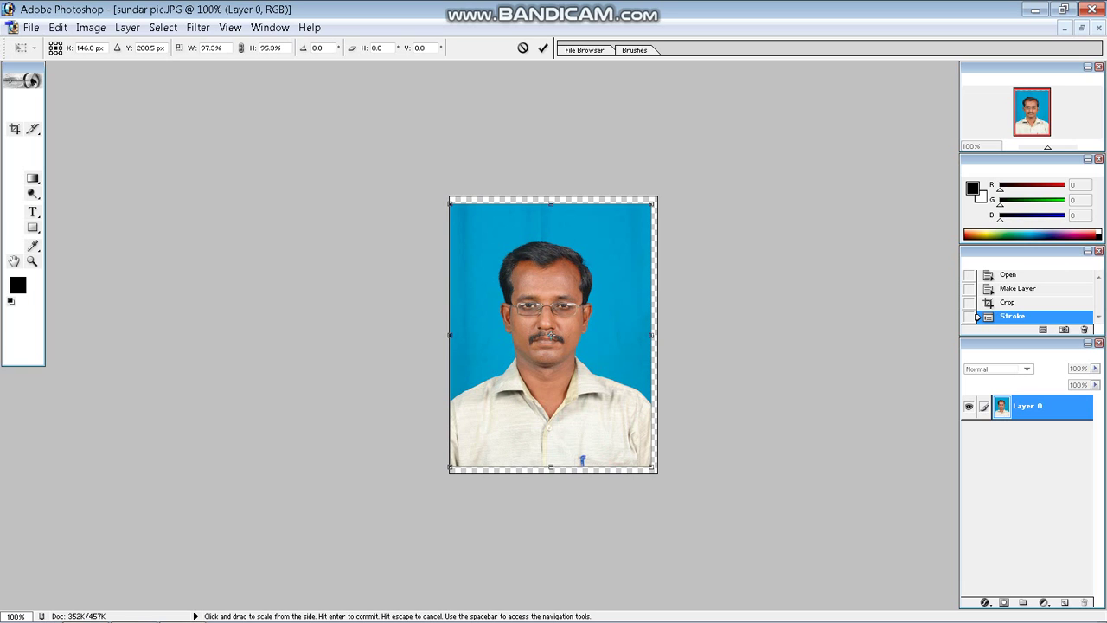
left_click_drag(449, 335, 458, 335)
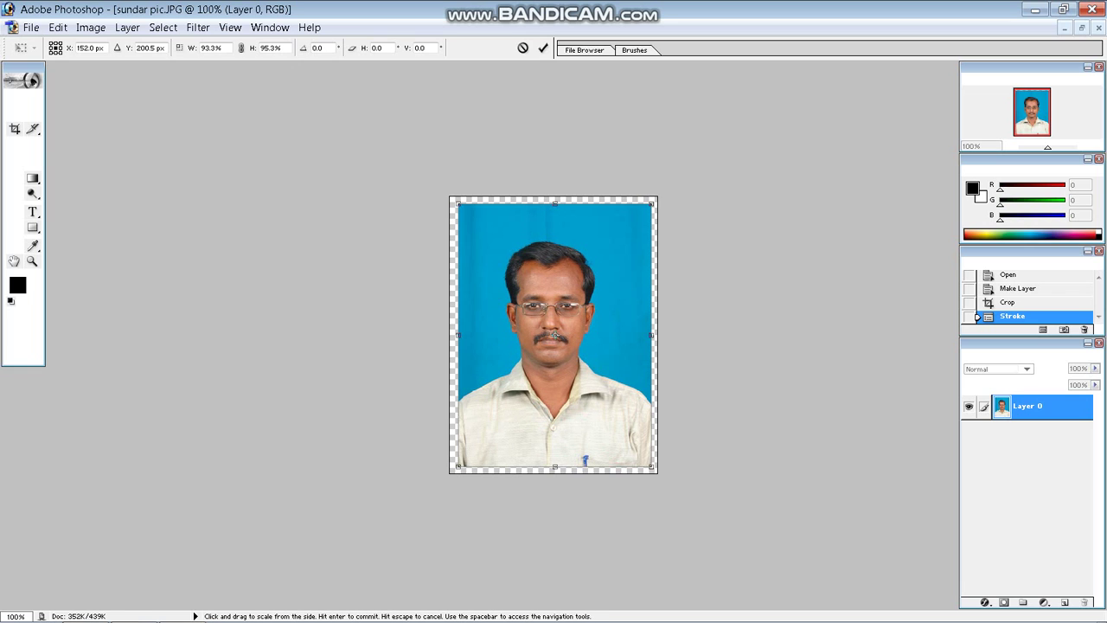
left_click_drag(459, 335, 457, 335)
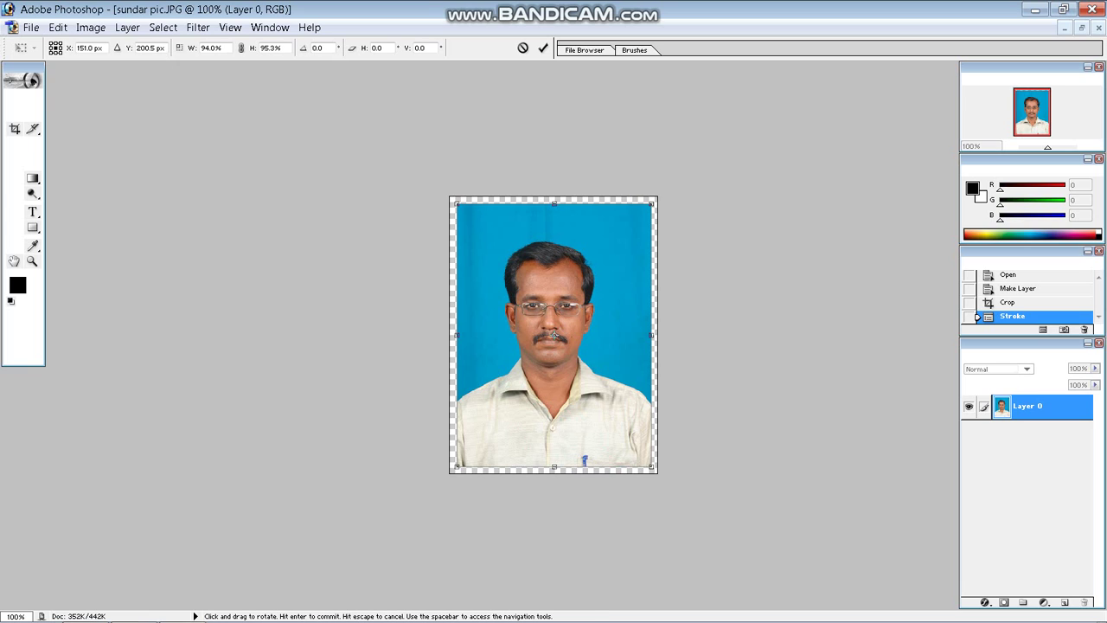
key("Return")
key("z")
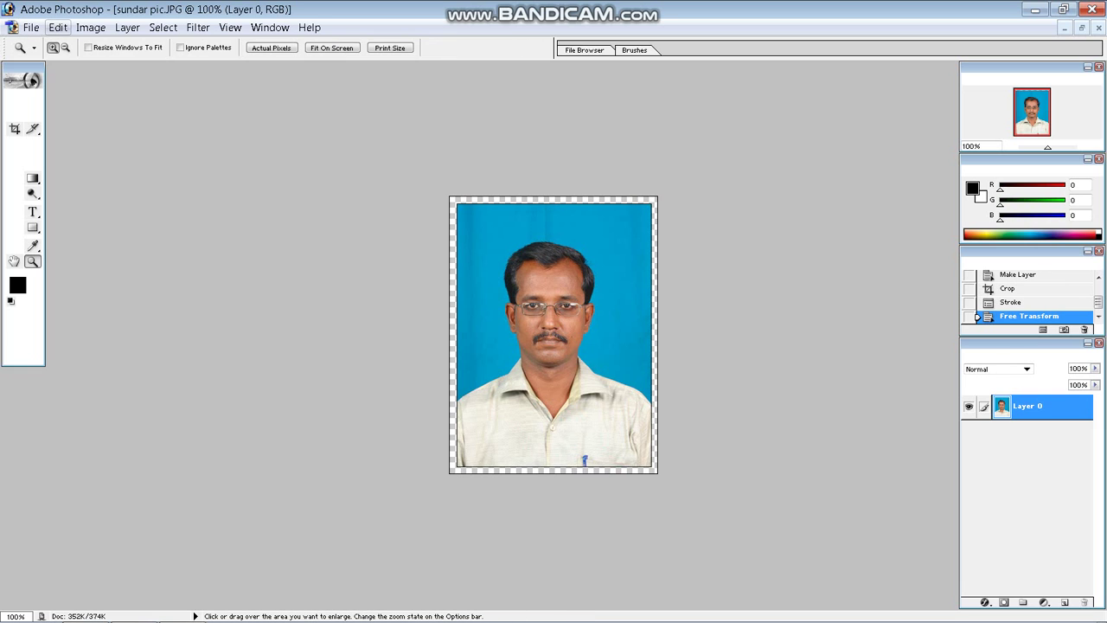
- Define the margined portrait as a pattern named pp1.JPG
key("alt+e")
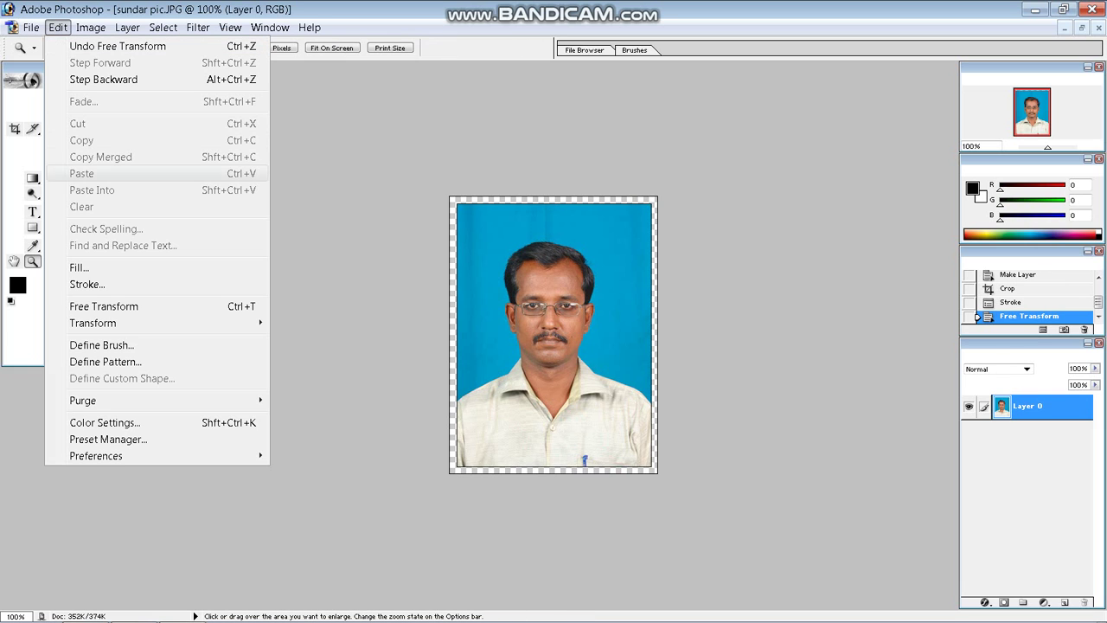
key("Up")
key("Return")
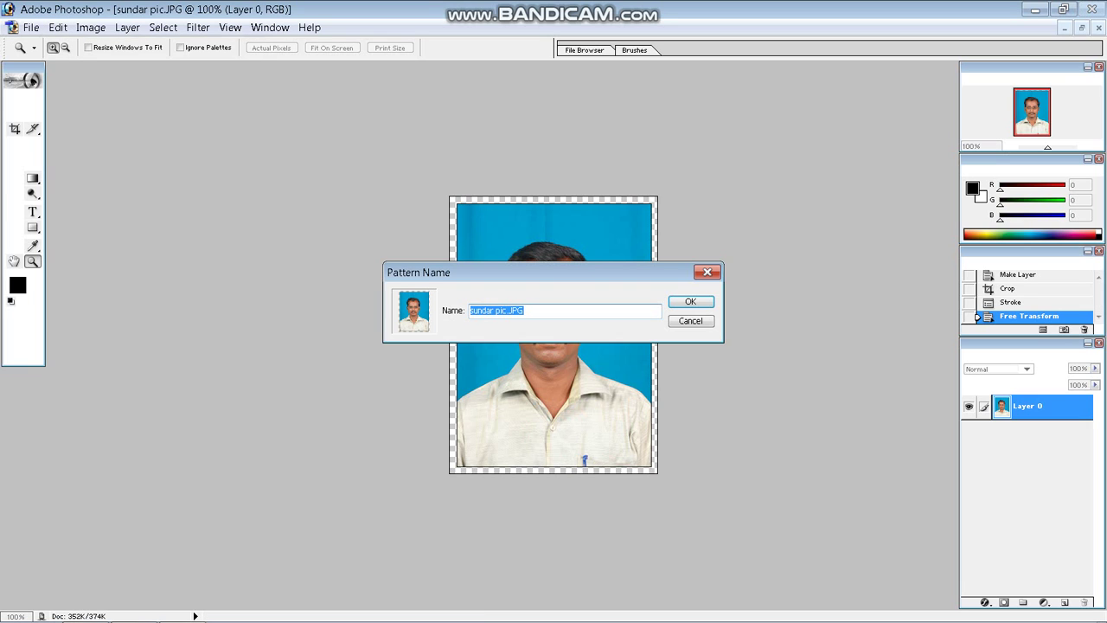
key("End")
key("ctrl+shift+Left")
key("BackSpace")
key("BackSpace")
key("BackSpace")
key("BackSpace")
key("BackSpace")
key("BackSpace")
key("BackSpace")
key("BackSpace")
key("BackSpace")
key("BackSpace")
type("pp")
type("1")
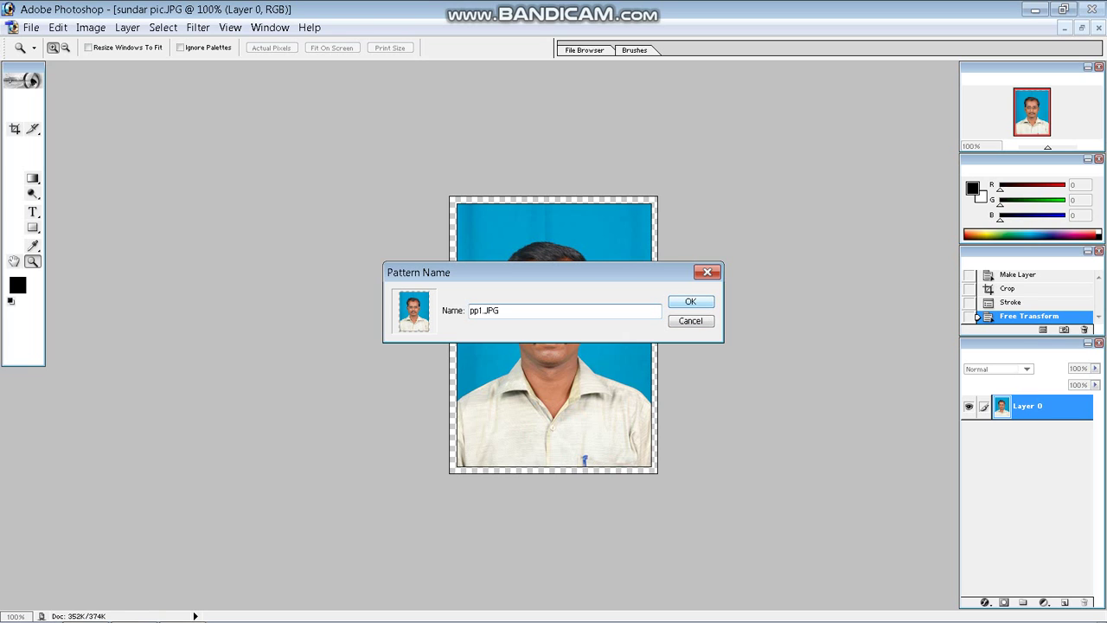
key("Return")
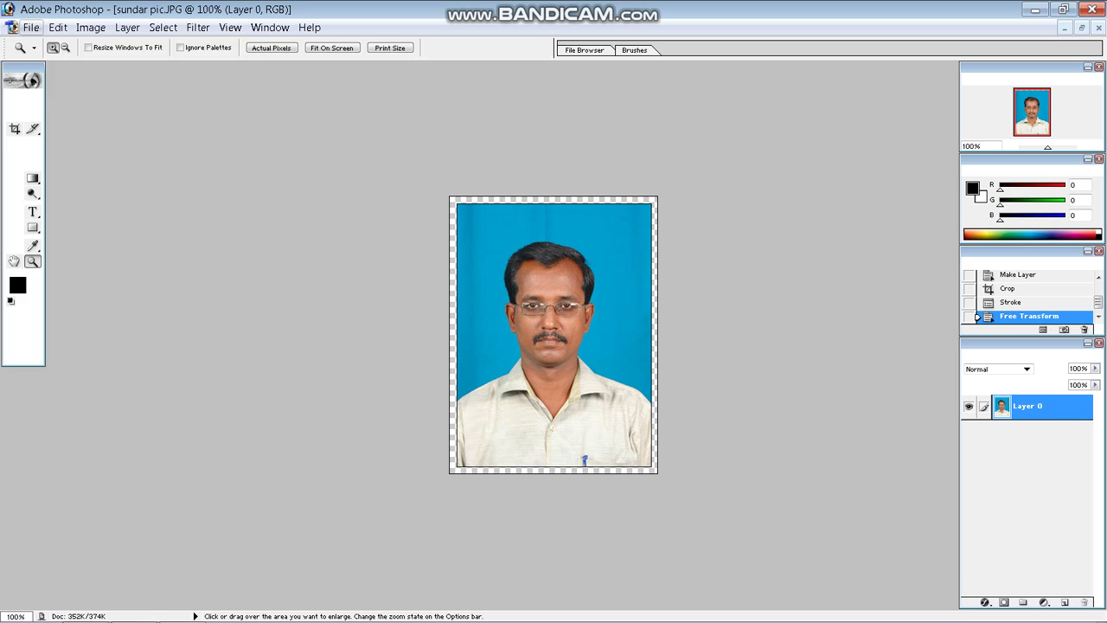
- Create Untitled-1, a white 1200 × 800 px document at 200 pixels/inch
left_click(31, 27)
key("Escape")
key("ctrl+n")
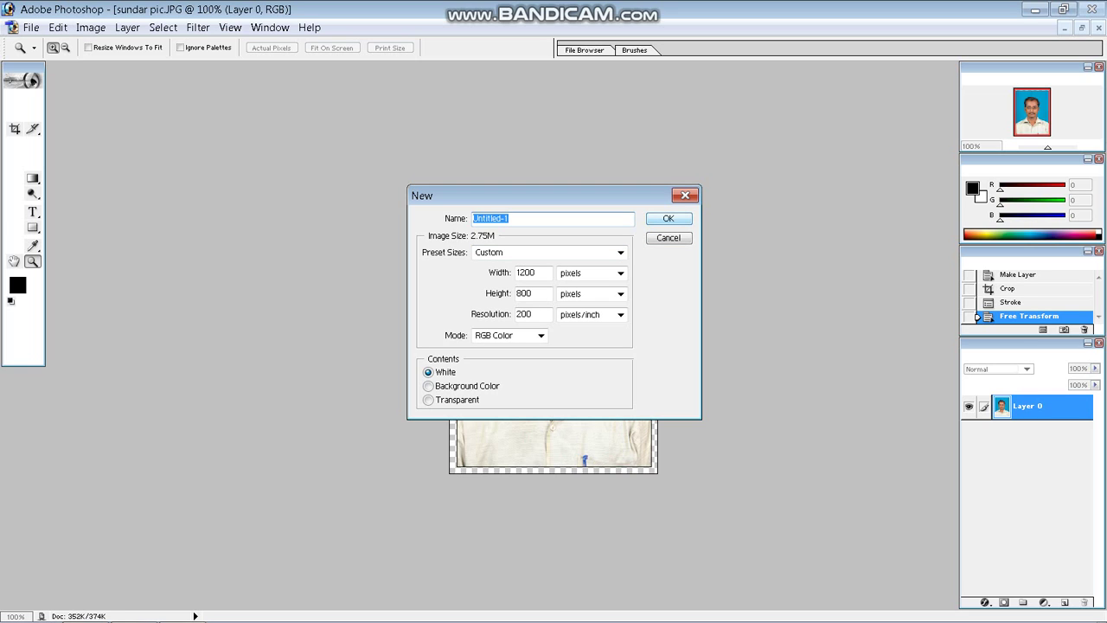
key("Return")
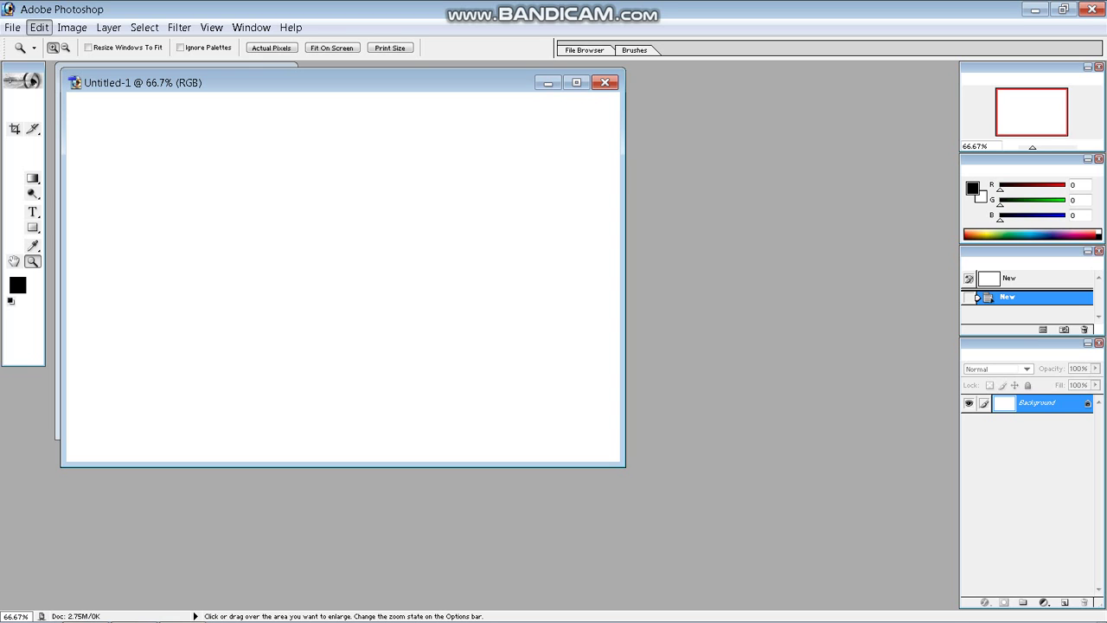
- Fill the canvas with the pp1.JPG custom pattern, tiling eight passport photos in two rows
left_click(39, 26)
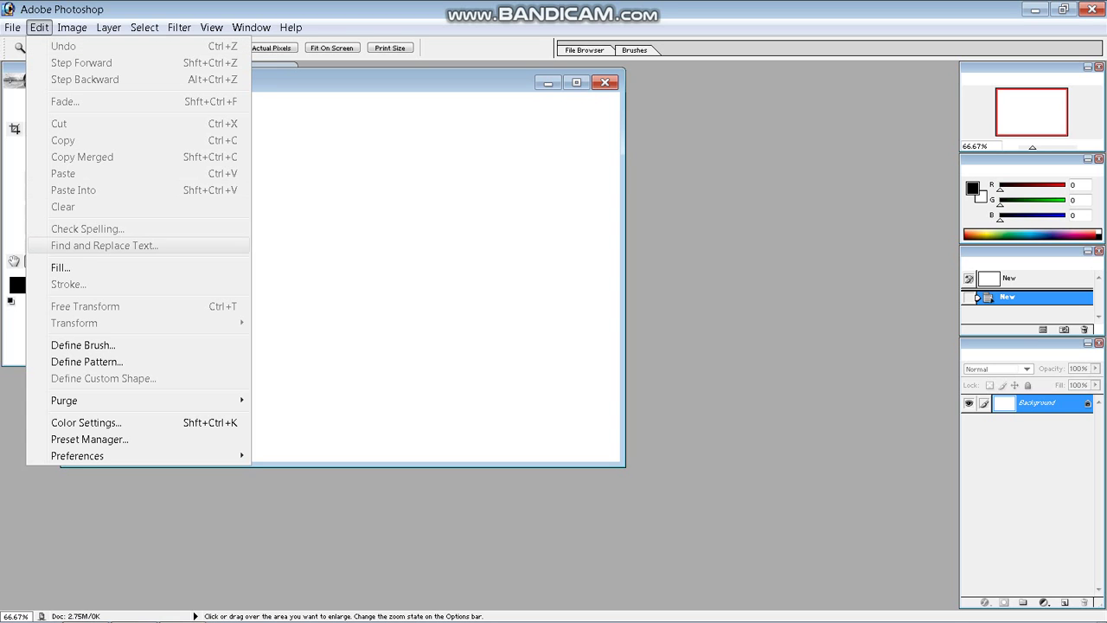
left_click(60, 268)
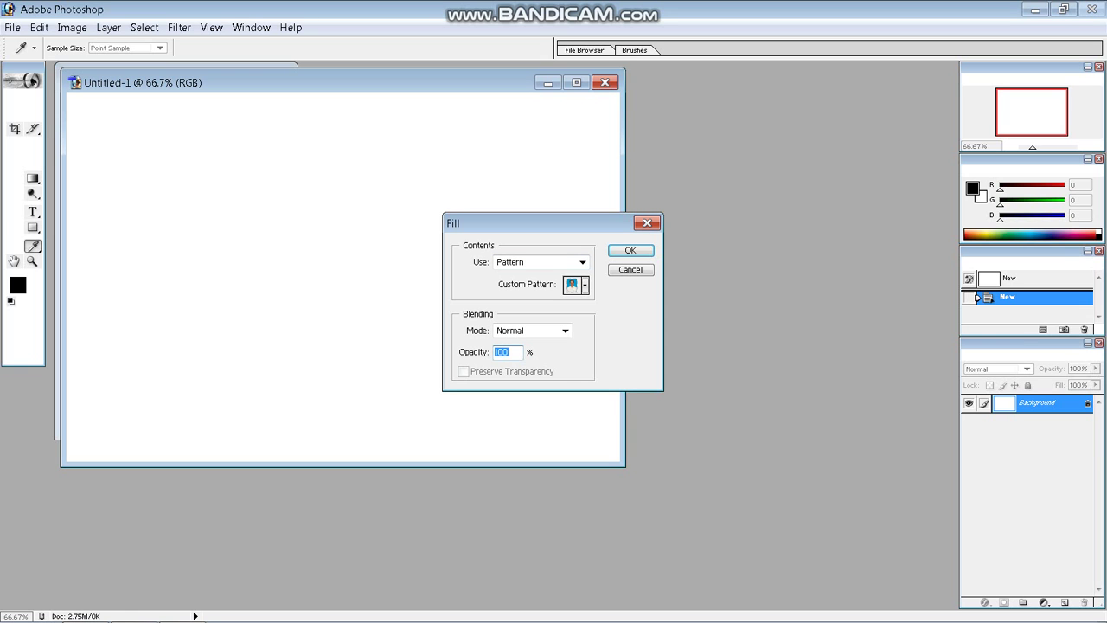
left_click(584, 285)
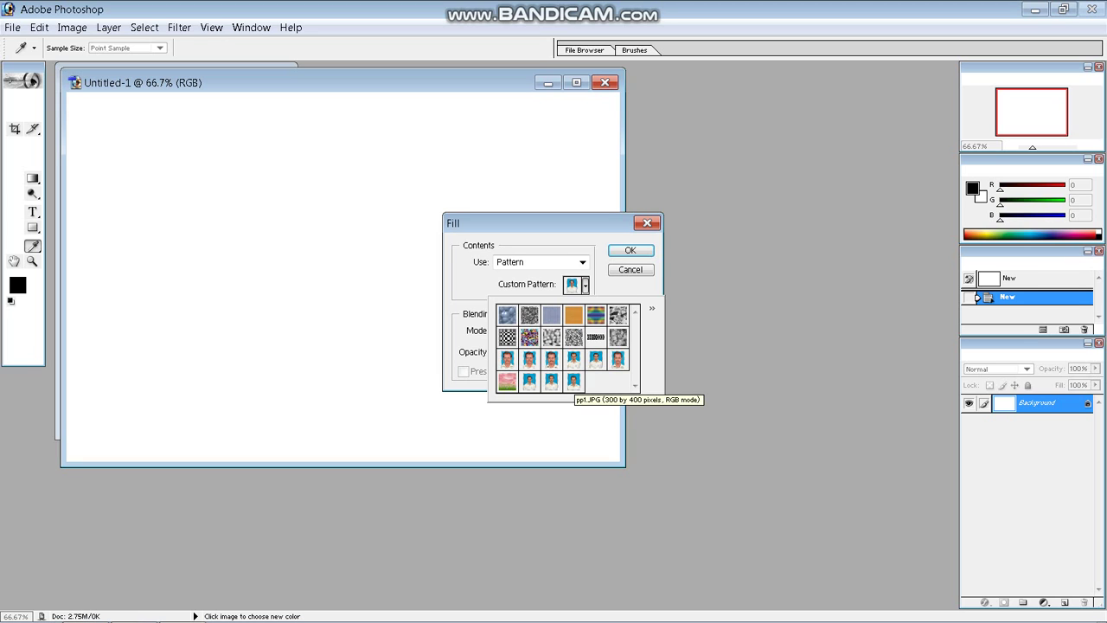
left_click(573, 381)
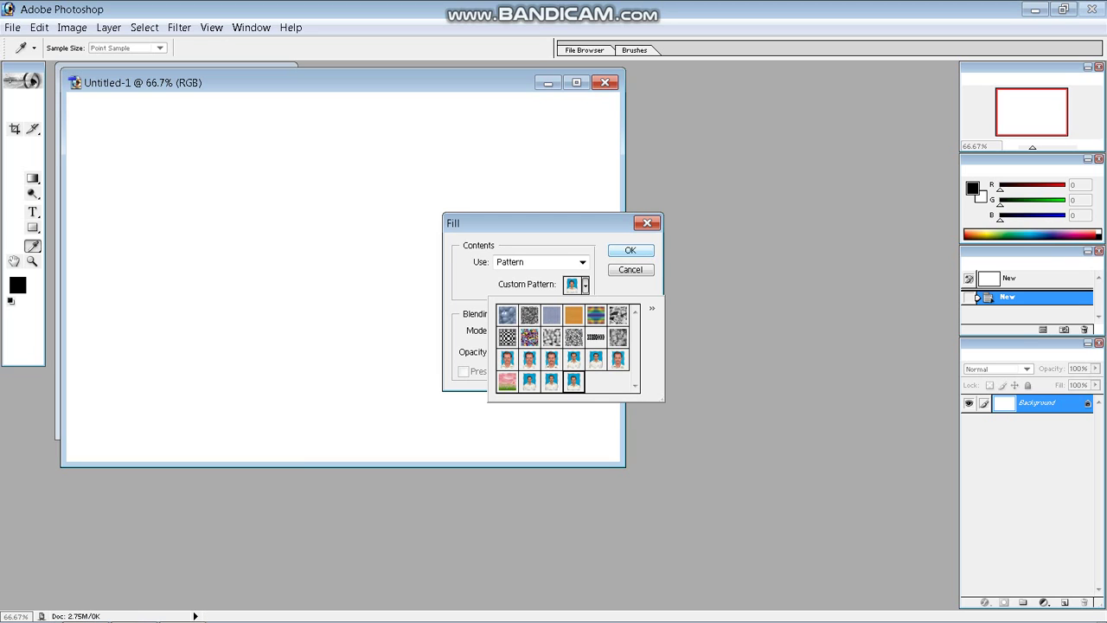
key("Return")
key("Return")
key("z")
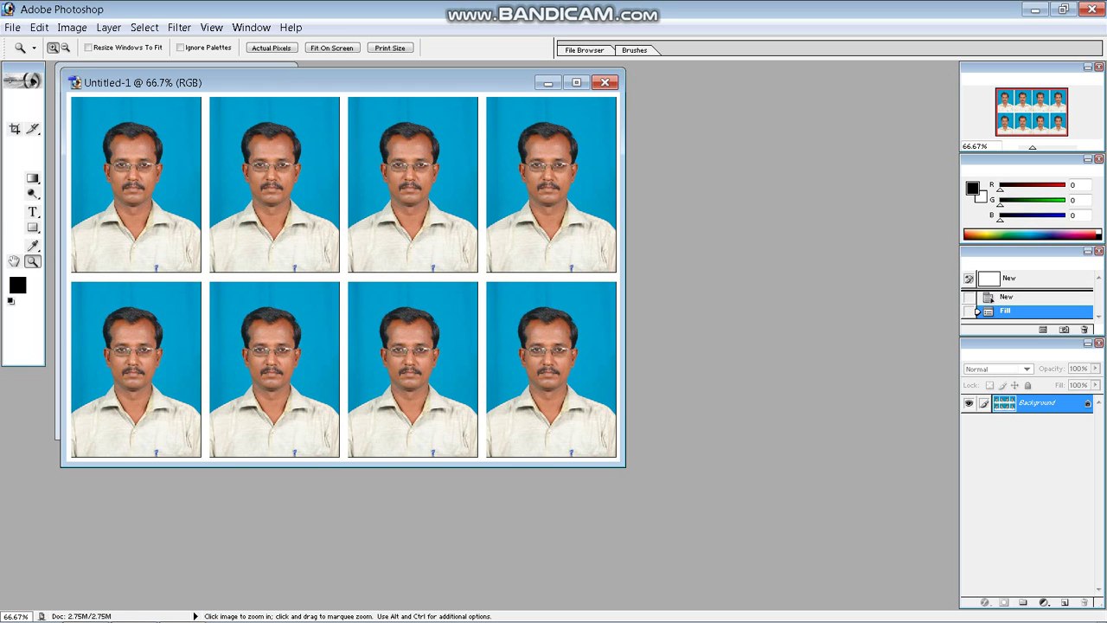